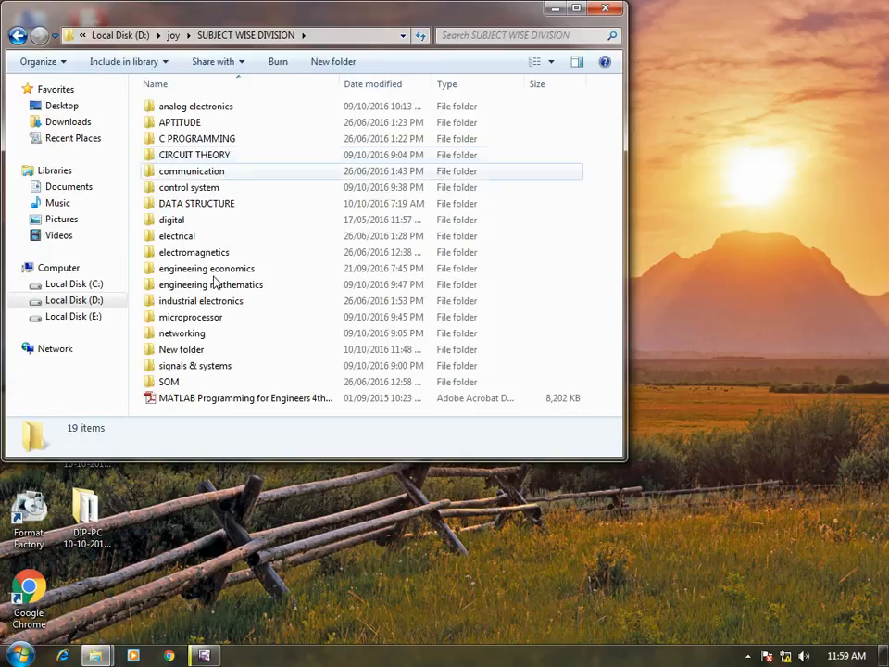
# - Open the Design1 and Design2 Multisim files from the New folder inside SUBJECT WISE DIVISION
pyautogui.click(200, 353)
pyautogui.doubleClick(201, 352)
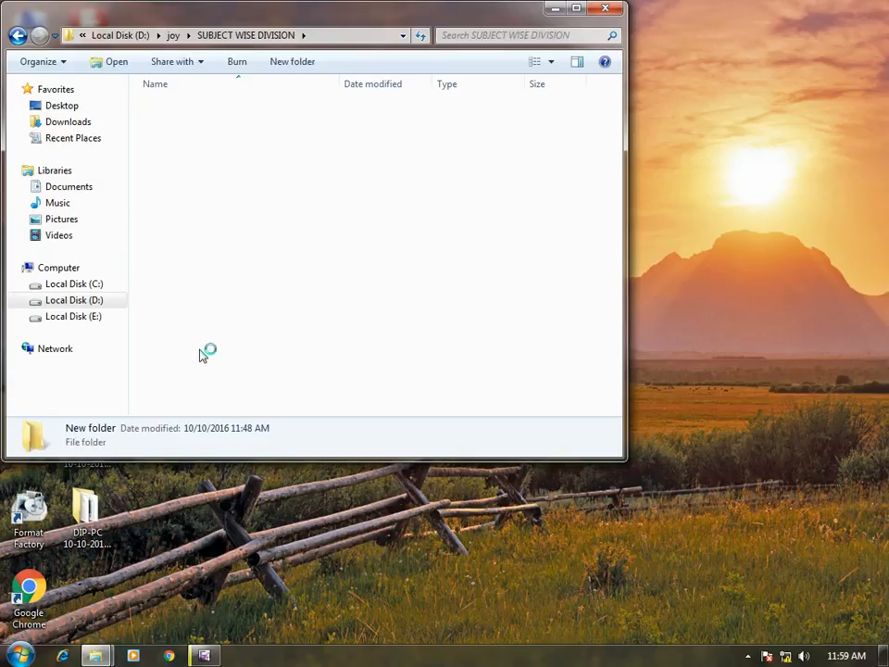
pyautogui.click(175, 127)
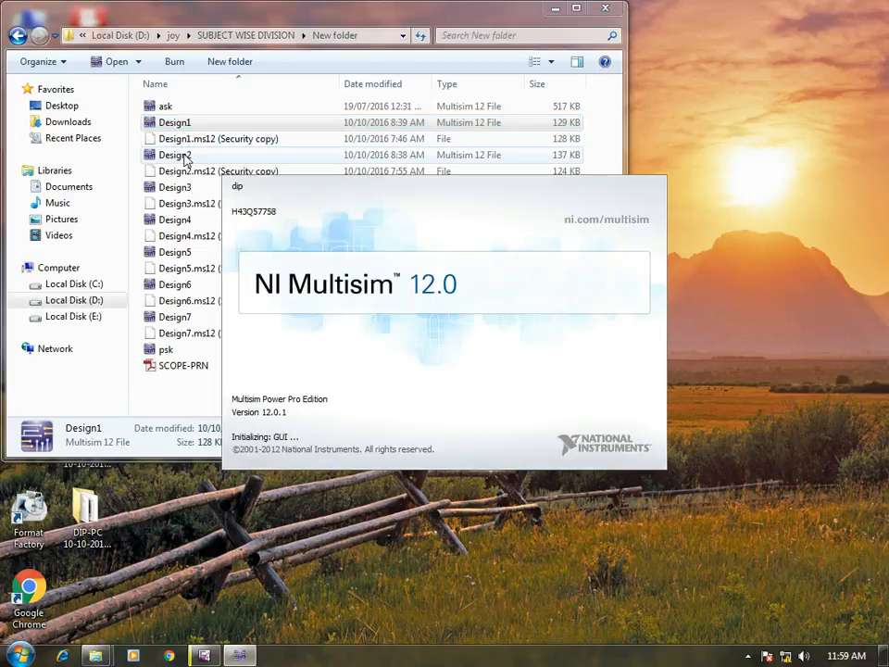
pyautogui.click(184, 156)
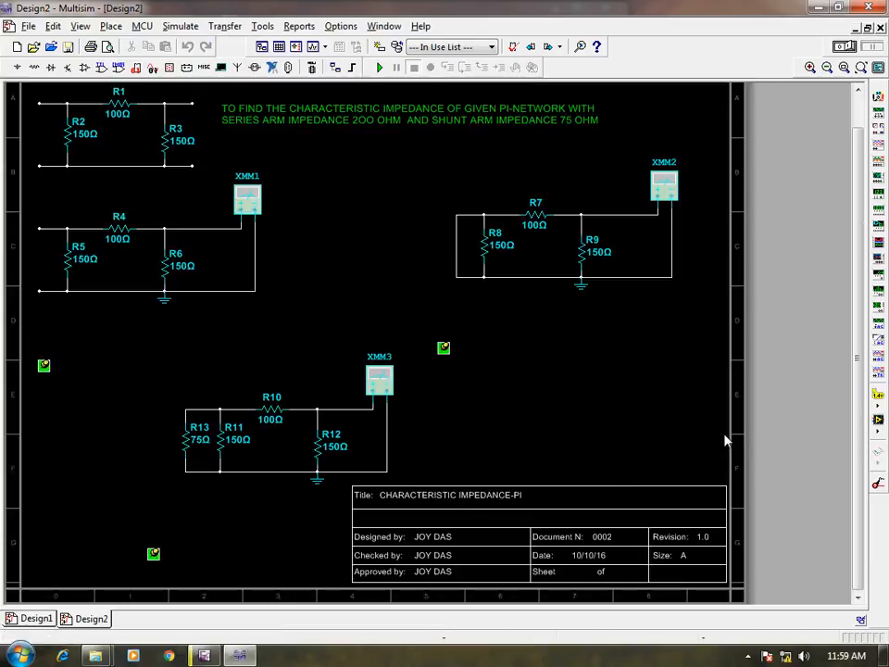
# - Bring up the Design1 T-network schematic and display it in full screen from the start of the sheet
pyautogui.click(32, 619)
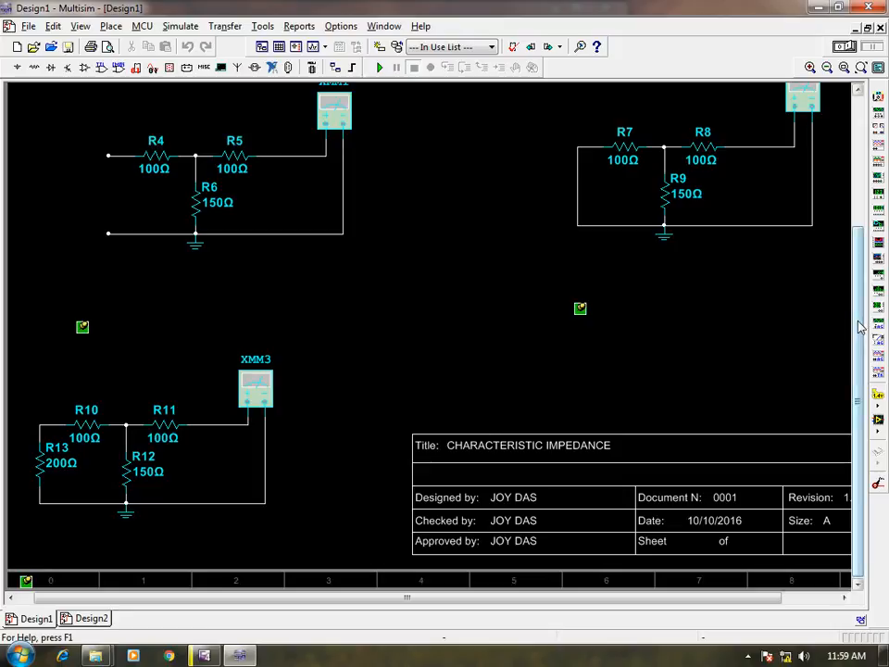
pyautogui.moveTo(863, 321); pyautogui.dragTo(867, 161)
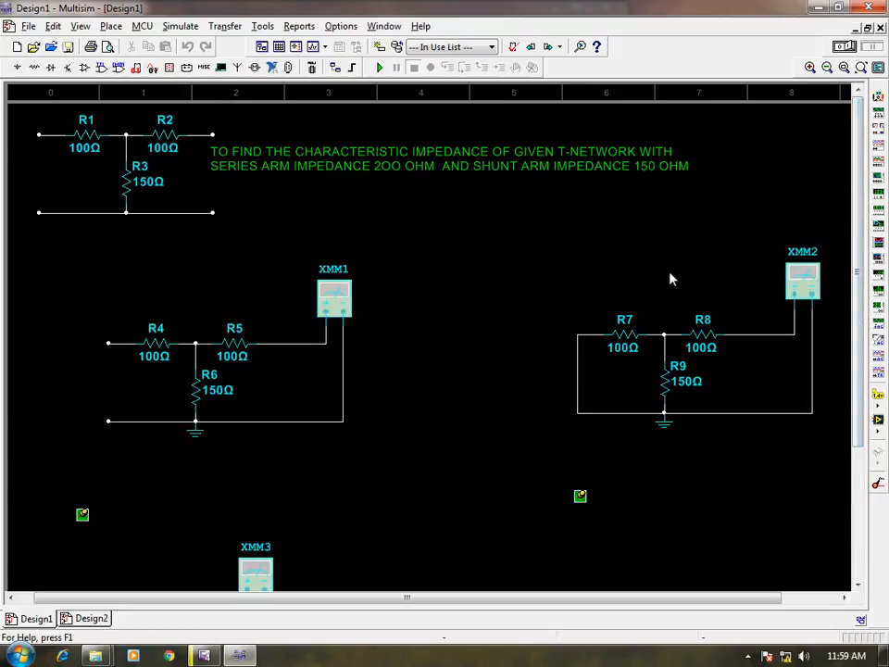
pyautogui.press('F11')
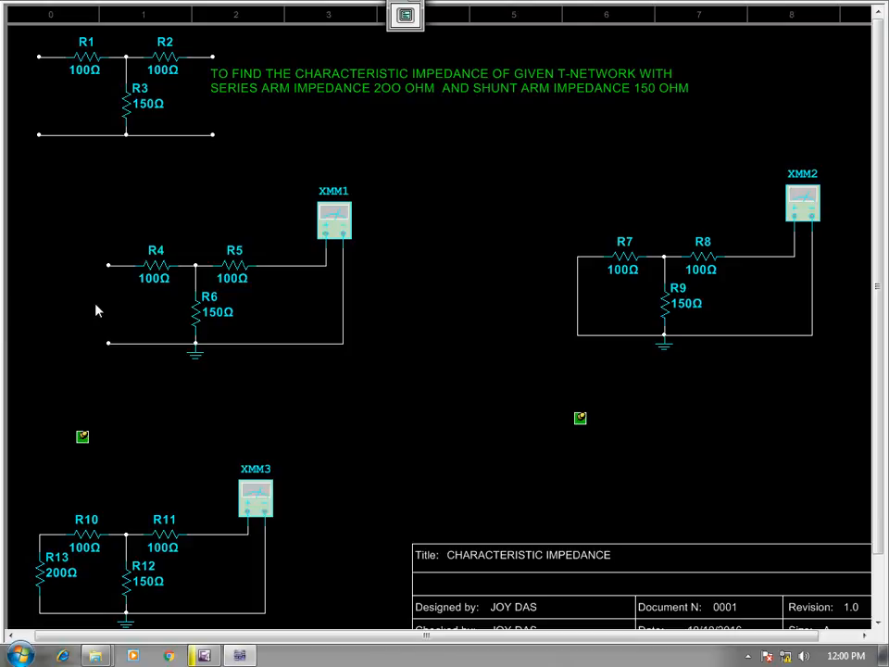
# - Read the open-circuit impedance of the T-network on multimeter XMM1, dismiss the colour scheme prompt and close the meter
pyautogui.doubleClick(331, 223)
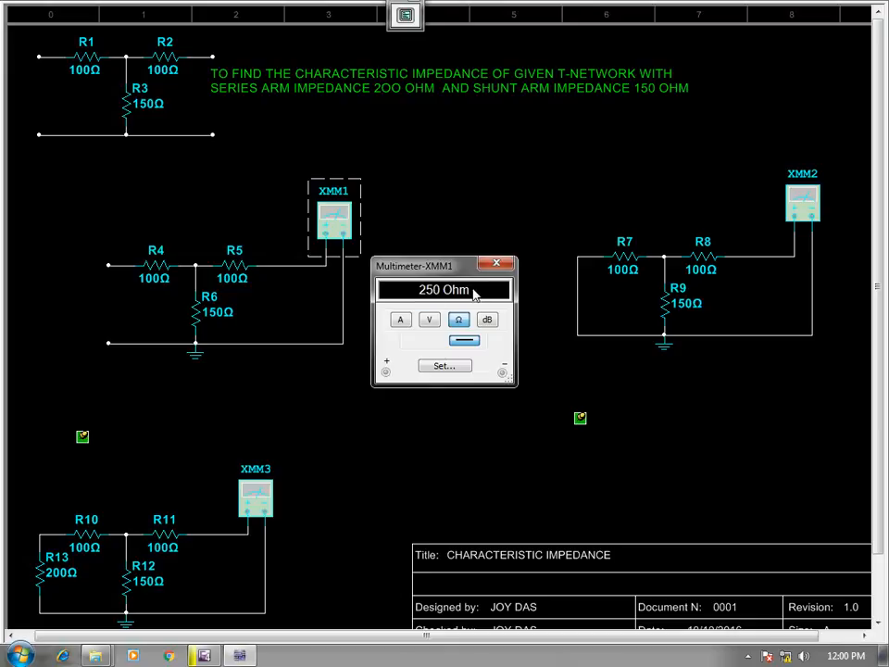
pyautogui.moveTo(85, 439)
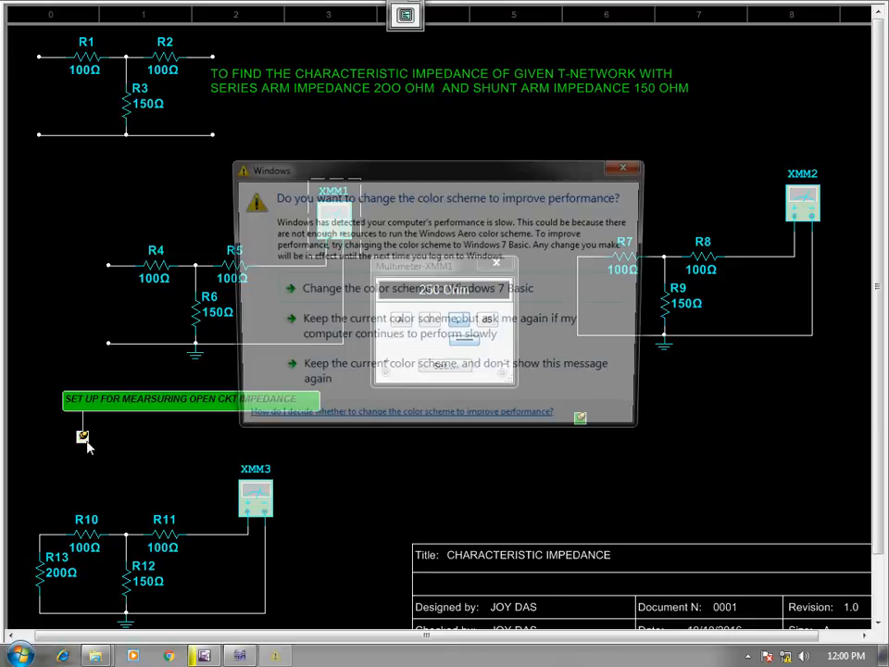
pyautogui.click(630, 165)
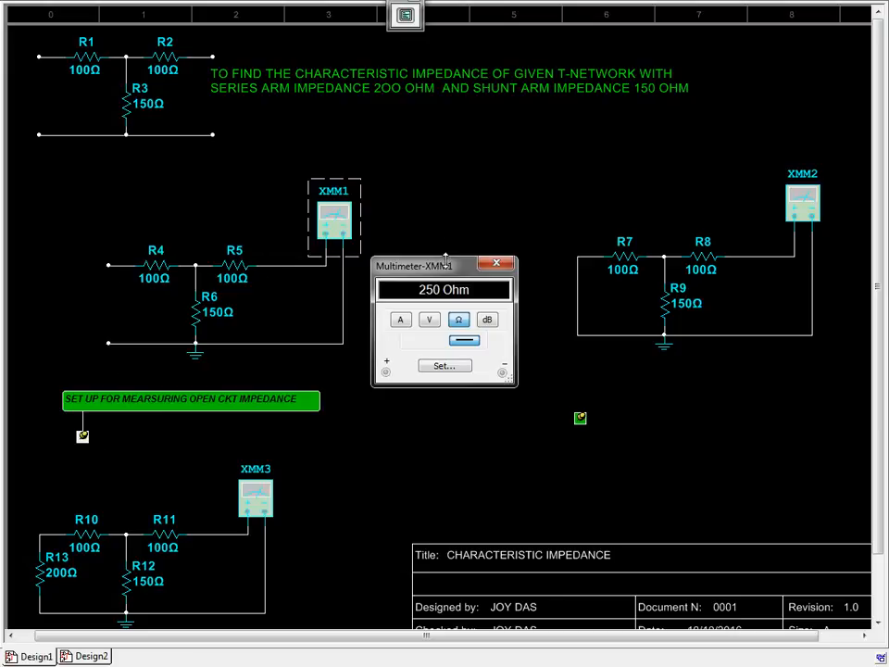
pyautogui.click(495, 262)
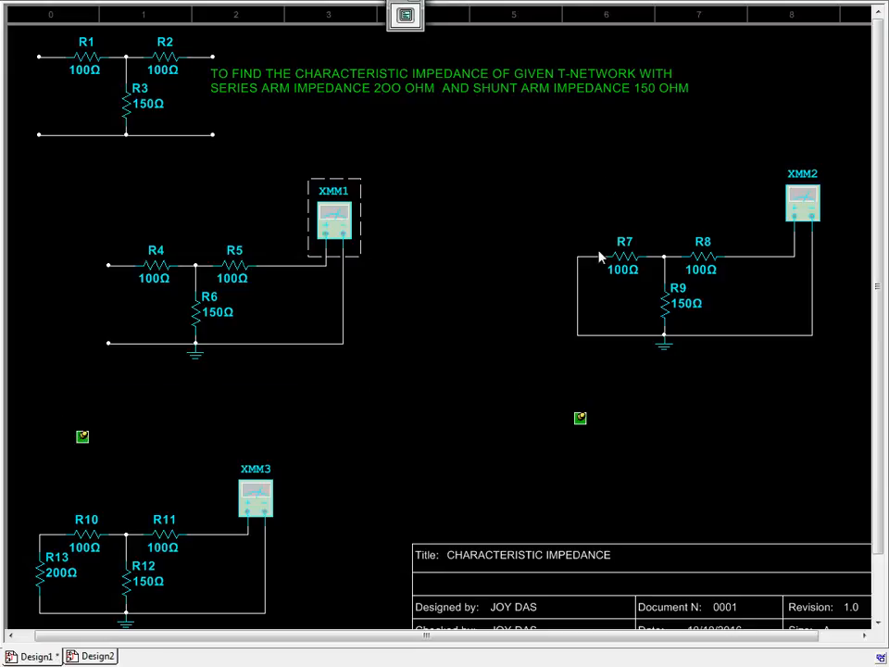
# - Show the XMM2 and XMM1 multimeter readings together, placing each display near its own T-network circuit
pyautogui.doubleClick(805, 199)
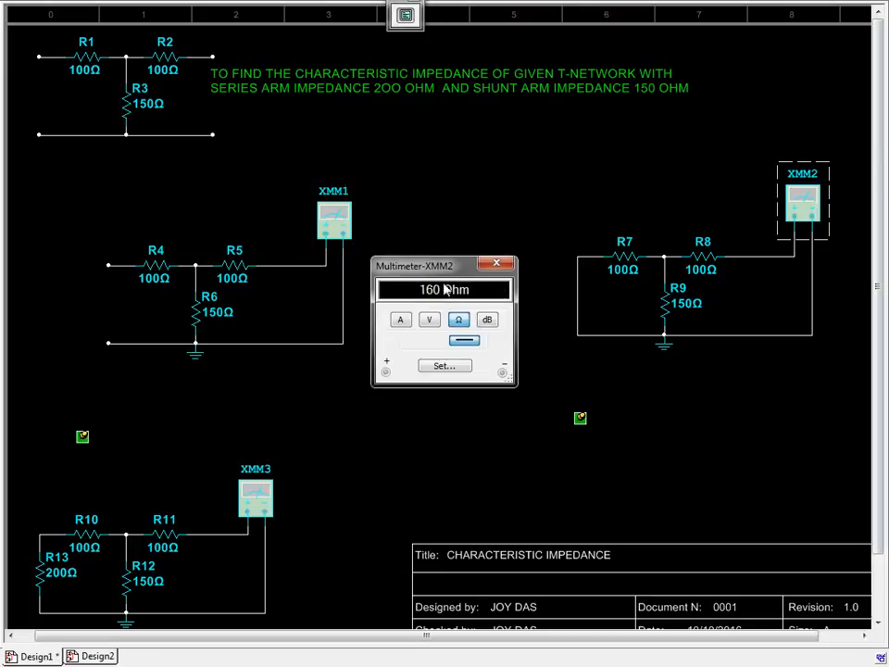
pyautogui.doubleClick(326, 215)
pyautogui.moveTo(463, 266); pyautogui.dragTo(588, 96)
pyautogui.moveTo(378, 108); pyautogui.dragTo(213, 129)
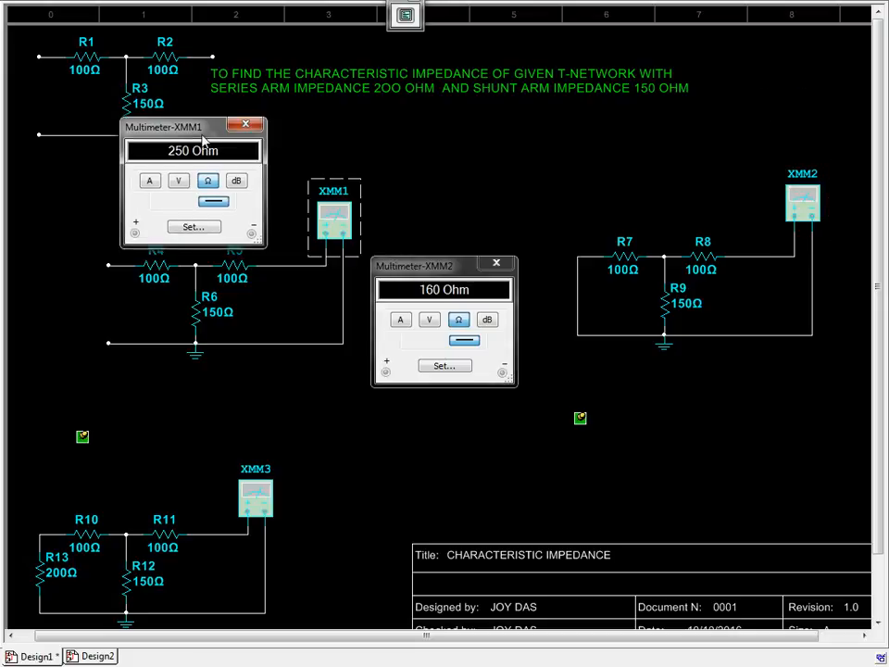
pyautogui.moveTo(463, 266); pyautogui.dragTo(722, 116)
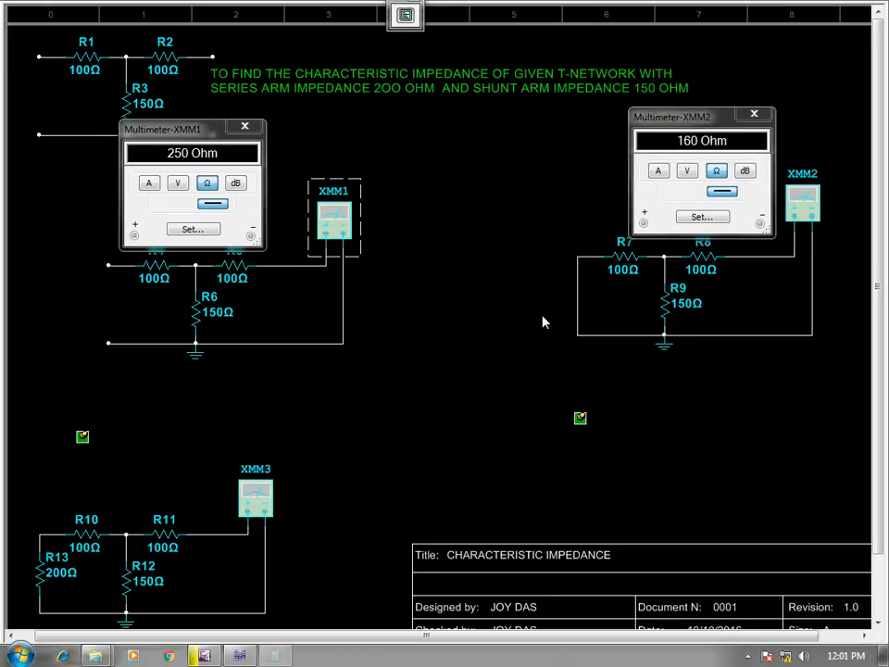
# - In Calculator, multiply 250 by 160 and raise the product to the power 0.5
pyautogui.write('250')
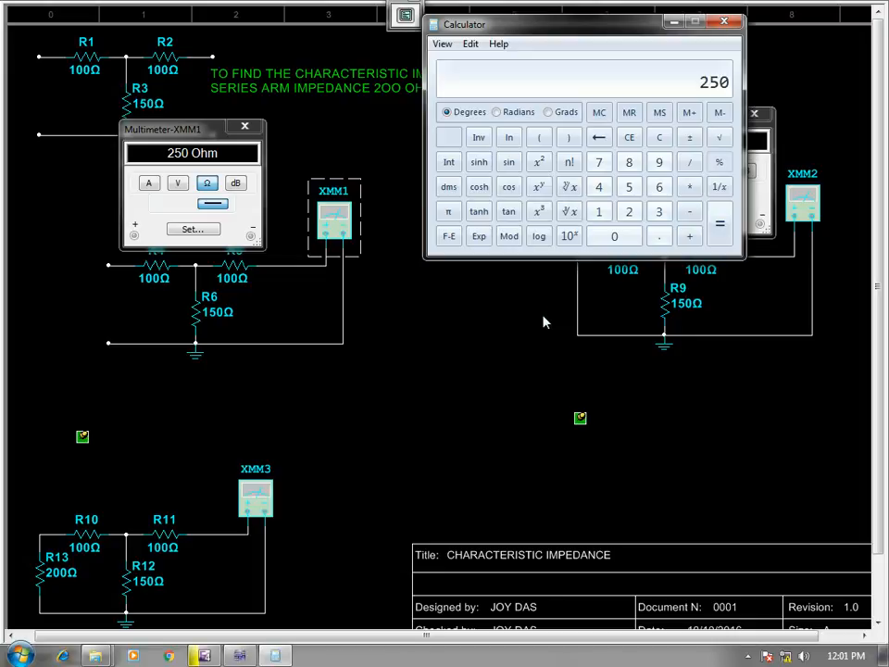
pyautogui.write('*160')
pyautogui.press('Return')
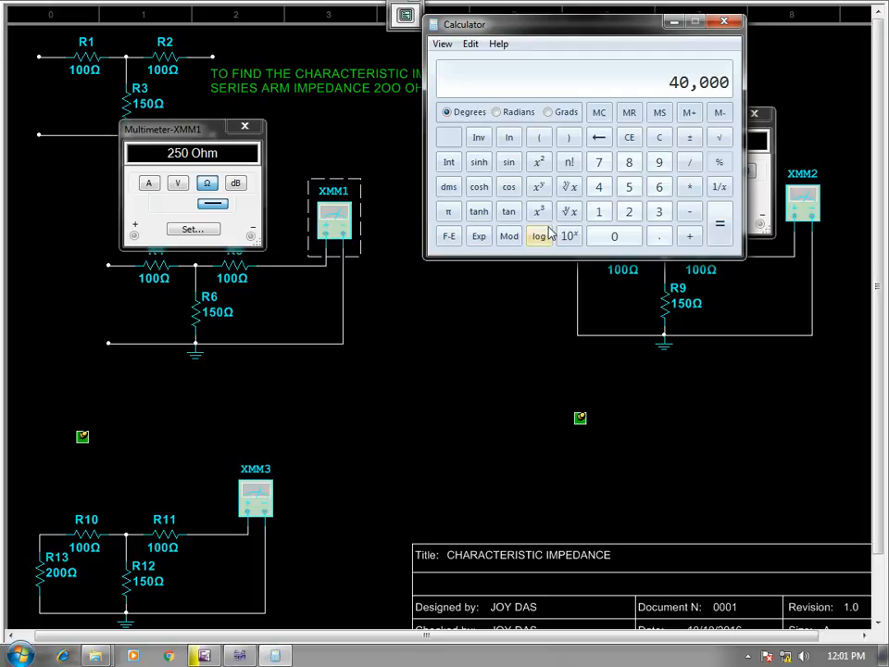
pyautogui.write('y.5')
pyautogui.press('Return')
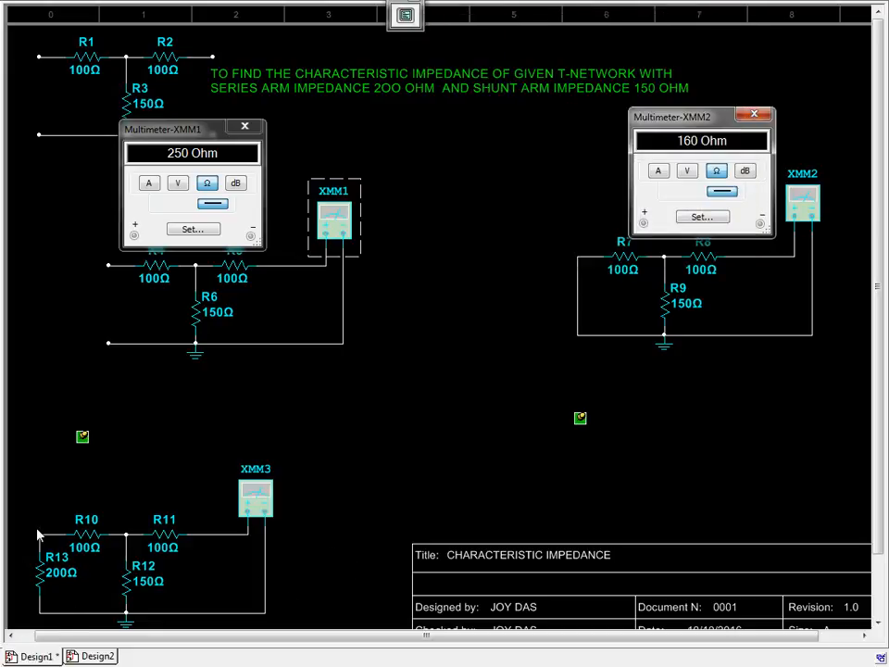
# - Read the impedance of the T-network terminated in the 200 Ω resistor R13 on multimeter XMM3
pyautogui.click(246, 504)
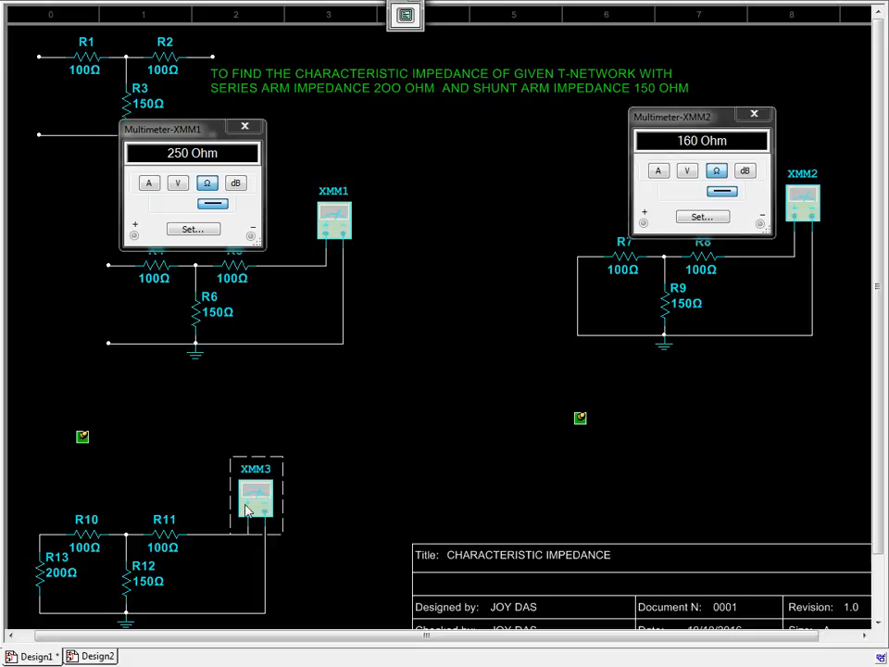
pyautogui.doubleClick(268, 509)
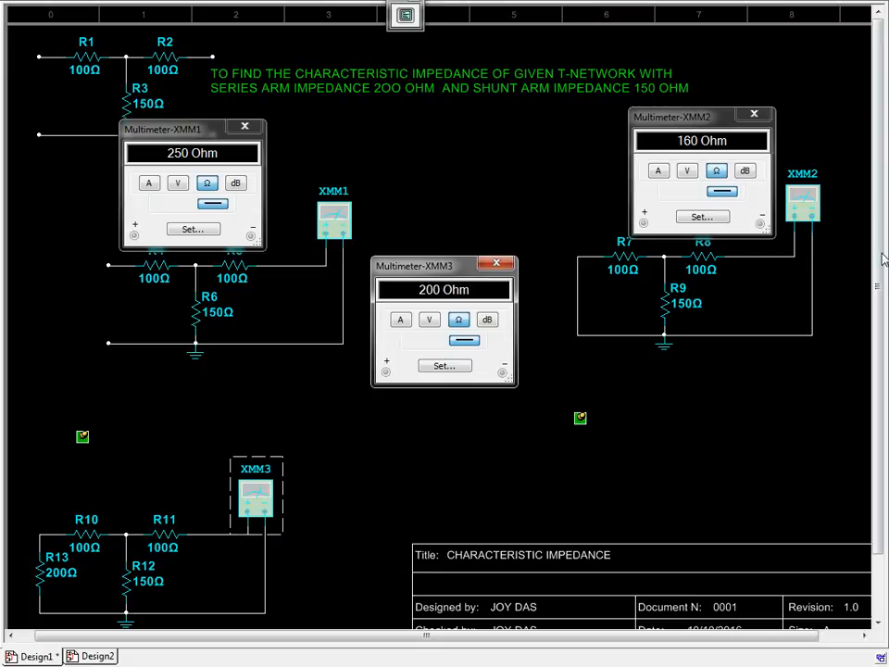
pyautogui.scroll(-3, 883, 257)
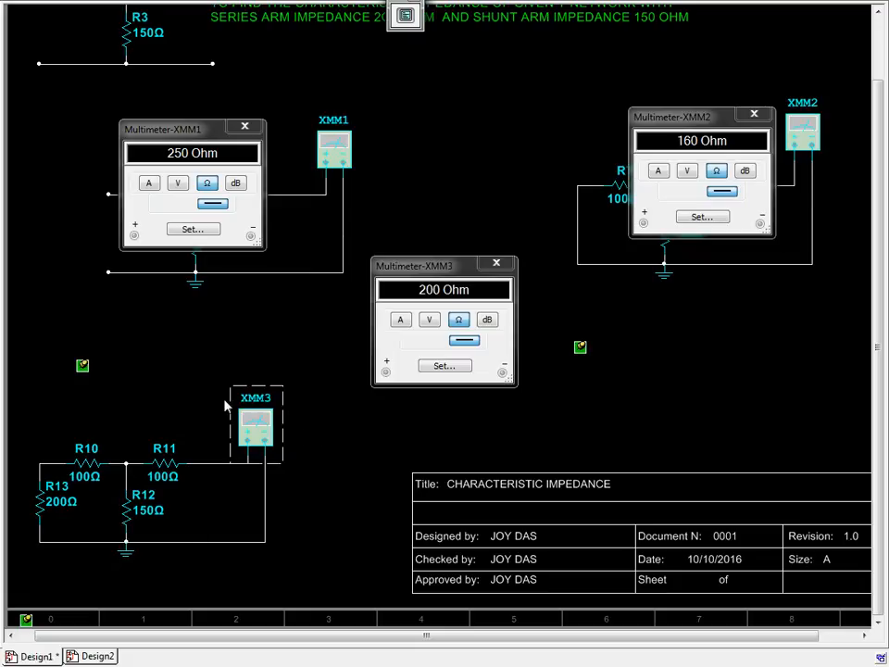
# - Close the XMM3, XMM1 and XMM2 multimeter displays and leave full screen view
pyautogui.click(496, 263)
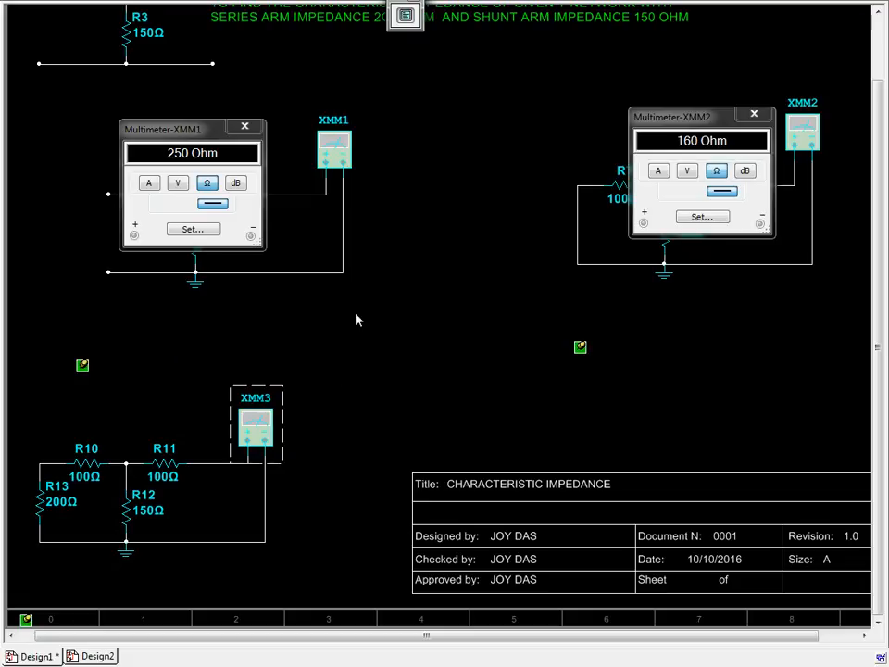
pyautogui.click(245, 126)
pyautogui.click(753, 115)
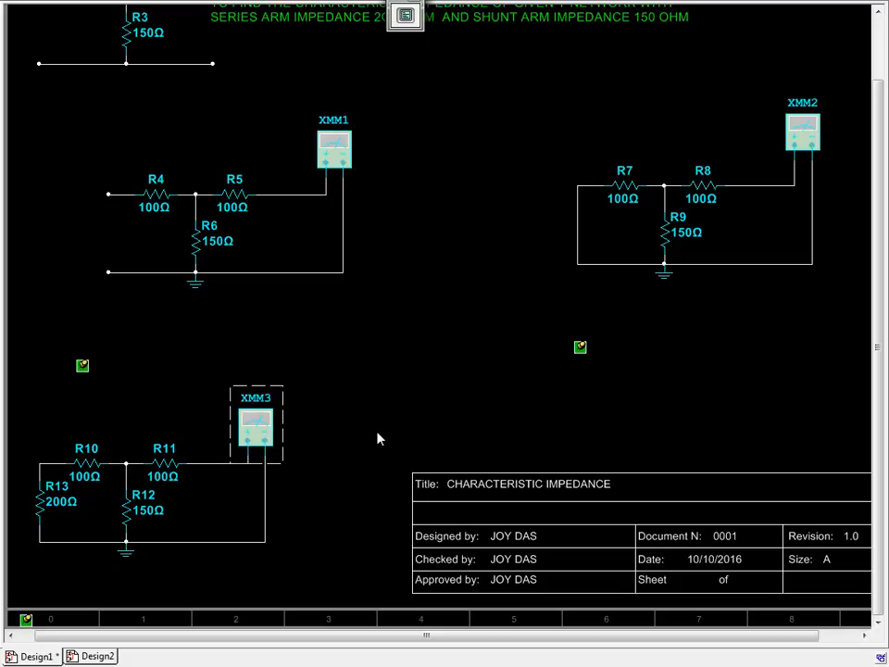
pyautogui.press('Escape')
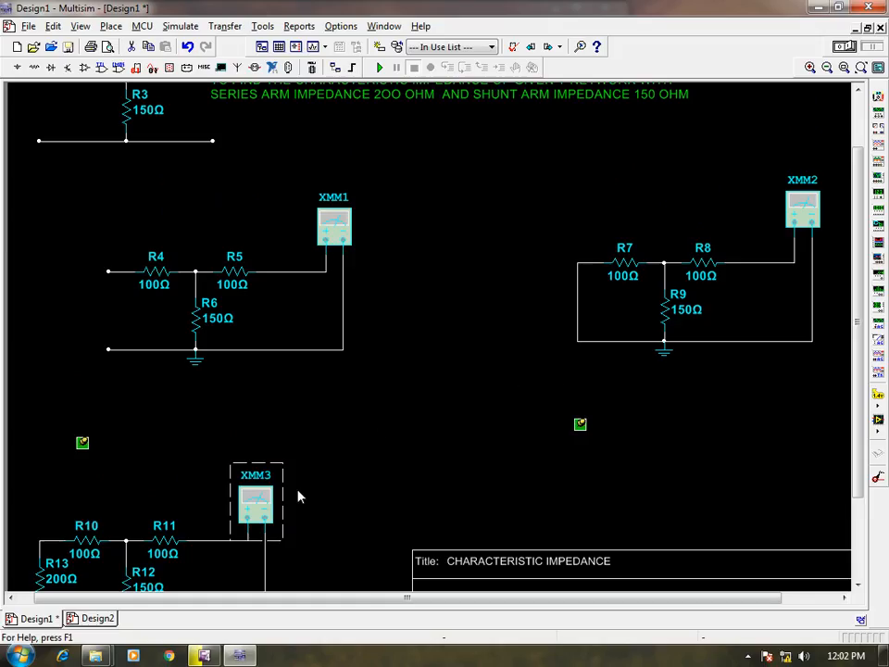
# - Switch to the Design2 Pi-network schematic and show it enlarged in full screen with all three circuits in view
pyautogui.click(97, 618)
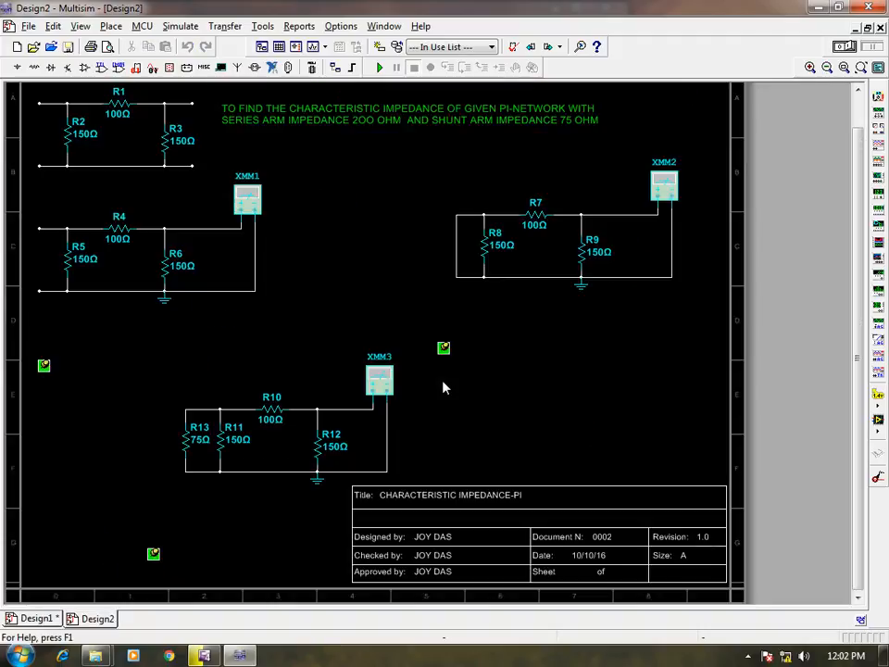
pyautogui.press('F11')
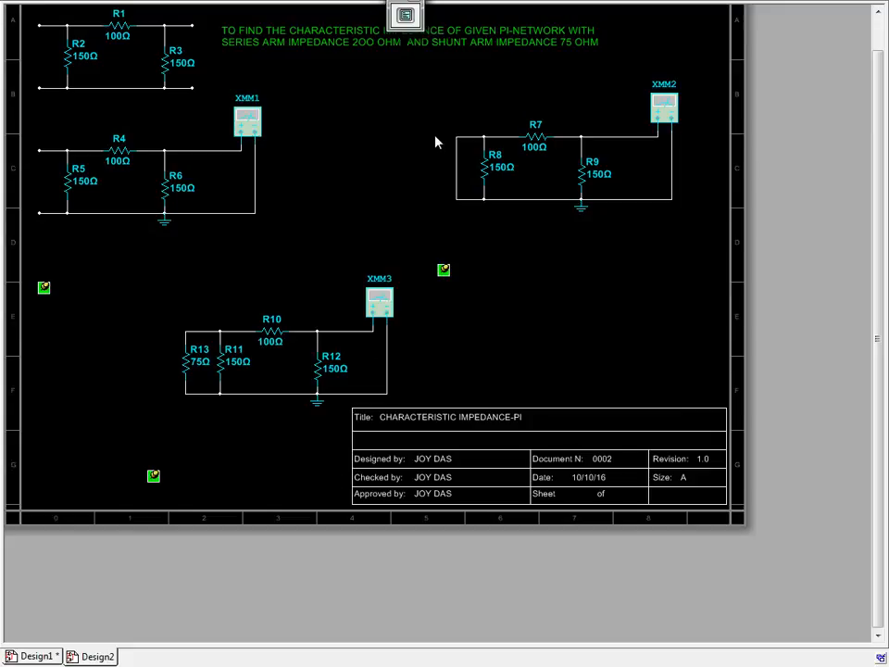
pyautogui.scroll(1, 437, 141)
pyautogui.moveTo(478, 56); pyautogui.dragTo(568, 219)
pyautogui.moveTo(878, 165); pyautogui.dragTo(875, 100)
pyautogui.click(619, 497)
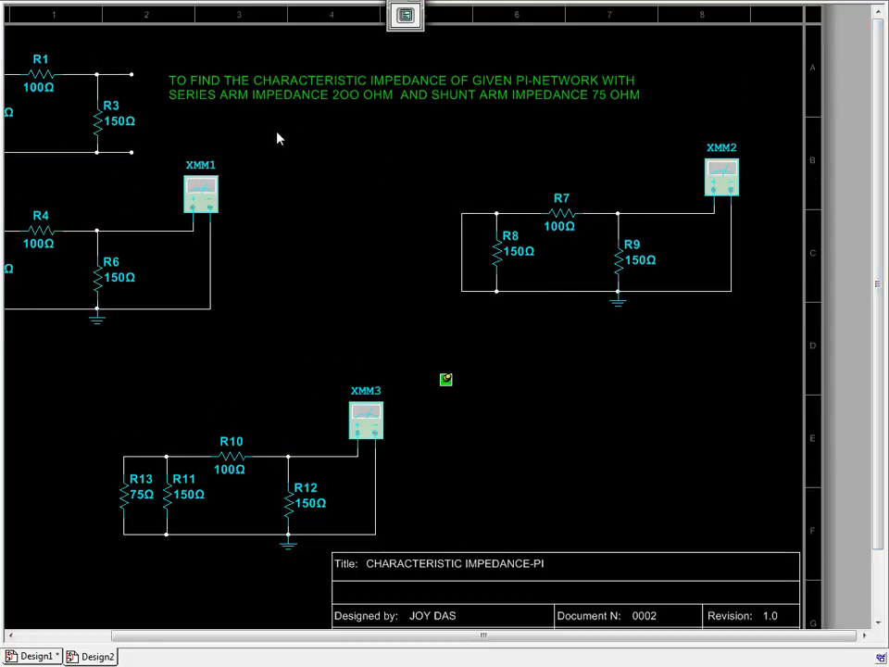
pyautogui.moveTo(704, 637); pyautogui.dragTo(530, 651)
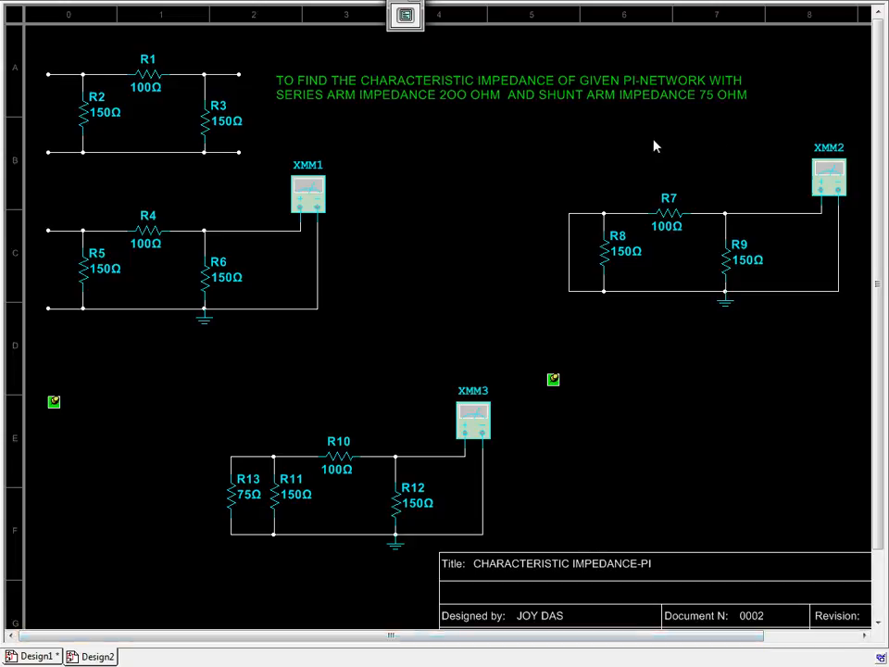
# - Change the series arm impedance in the Pi-network's problem statement text to 100 ohm
pyautogui.click(459, 96)
pyautogui.doubleClick(459, 97)
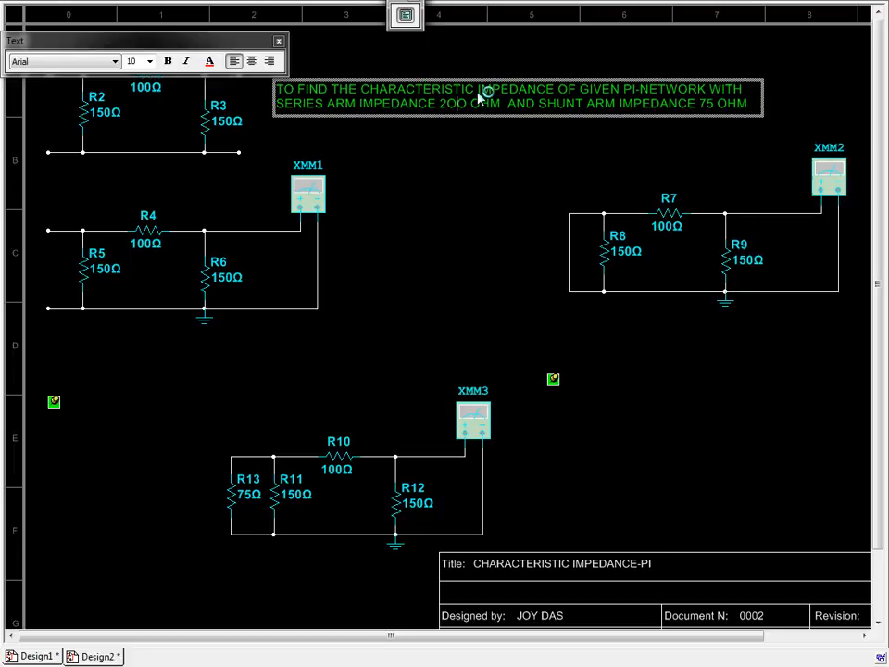
pyautogui.press('Left')
pyautogui.press('Left')
pyautogui.press('Right')
pyautogui.press('BackSpace')
pyautogui.write('1')
pyautogui.click(467, 228)
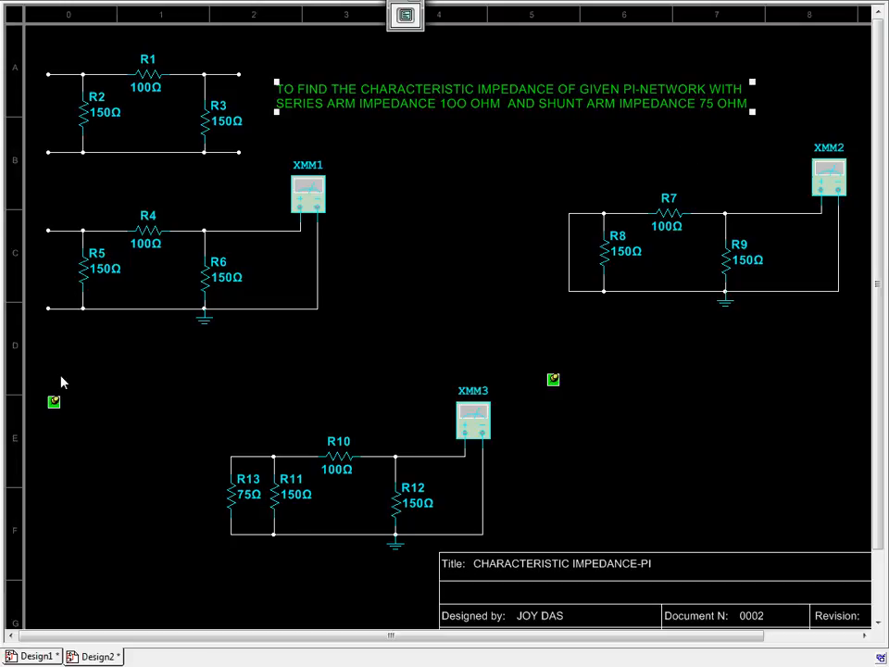
# - Read the Pi-network's open-circuit impedance on multimeter XMM1 and place its display beside that circuit
pyautogui.click(631, 165)
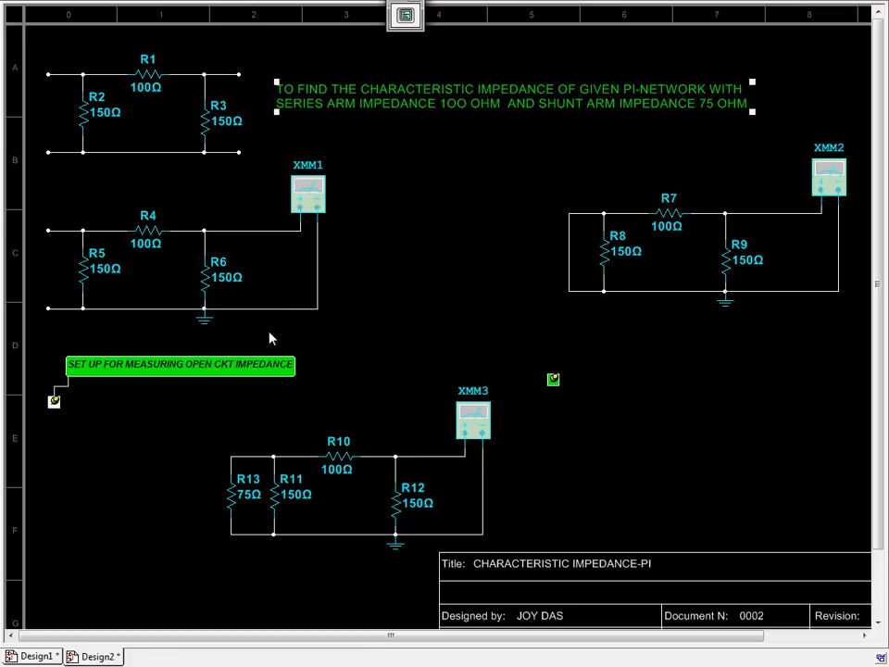
pyautogui.doubleClick(311, 199)
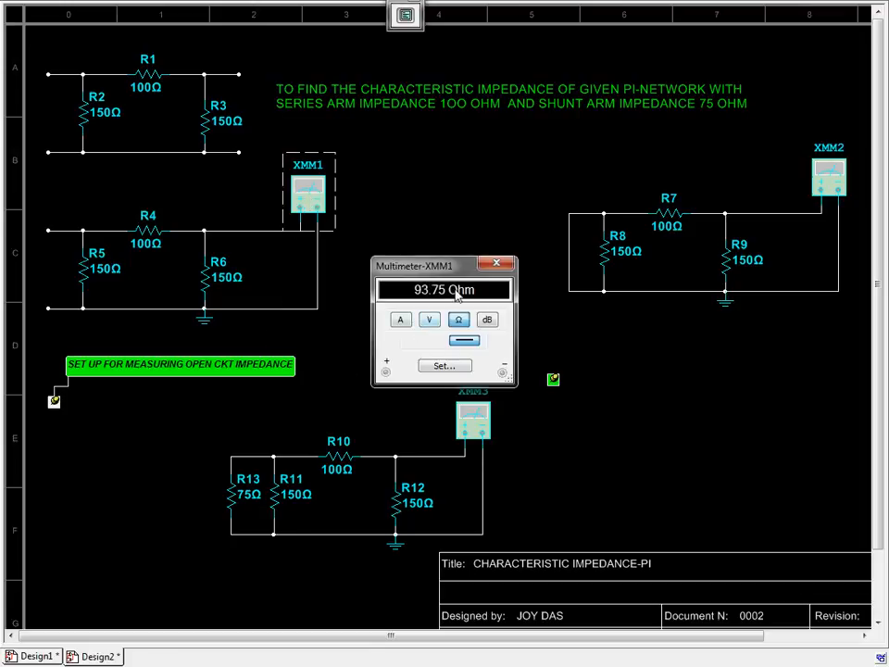
pyautogui.moveTo(441, 267); pyautogui.dragTo(192, 250)
# - Open the XMM2 short-circuit and XMM3 terminated-network readings, placing each display over its own Pi-network circuit
pyautogui.click(838, 183)
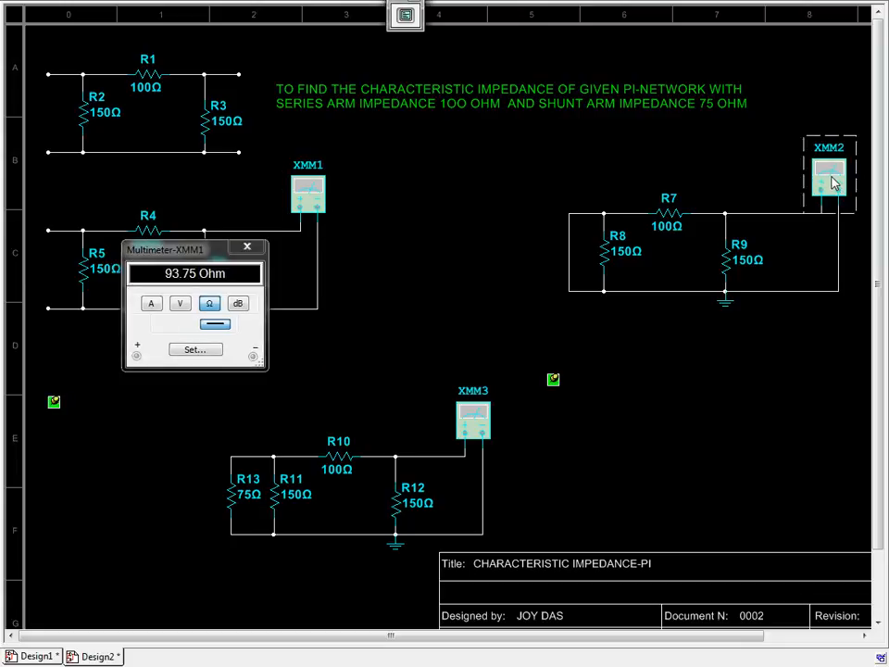
pyautogui.doubleClick(838, 182)
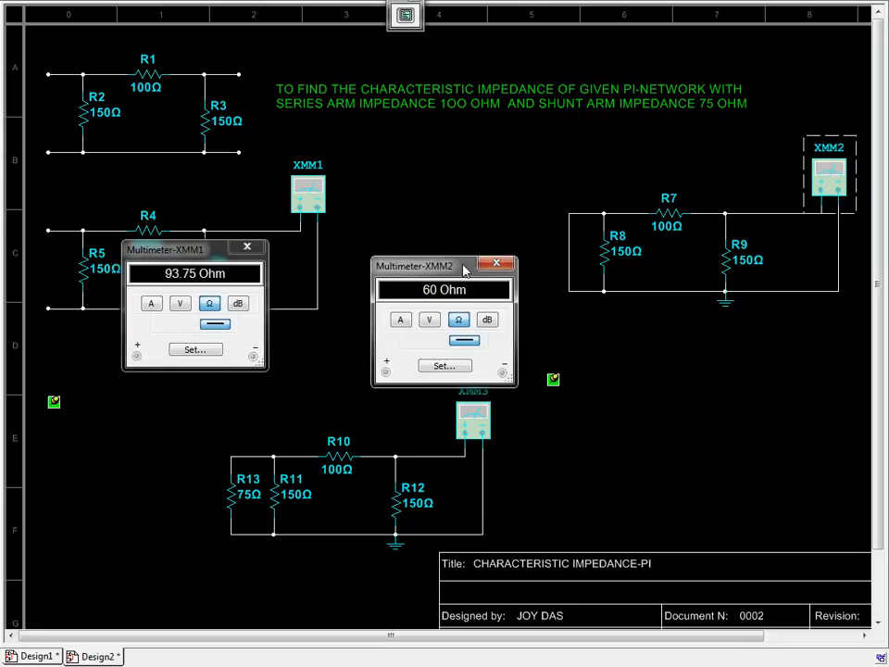
pyautogui.moveTo(461, 265); pyautogui.dragTo(776, 238)
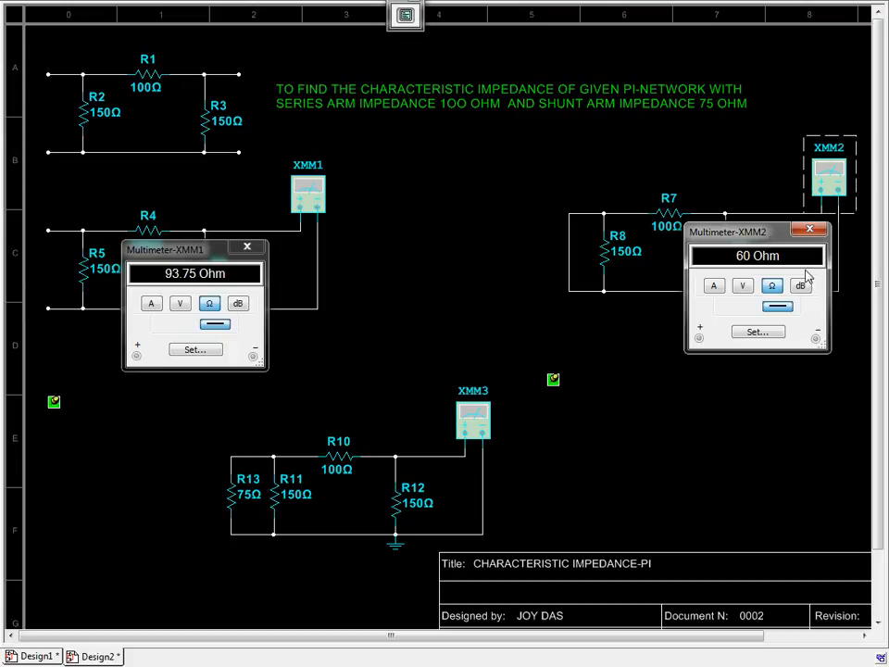
pyautogui.doubleClick(477, 432)
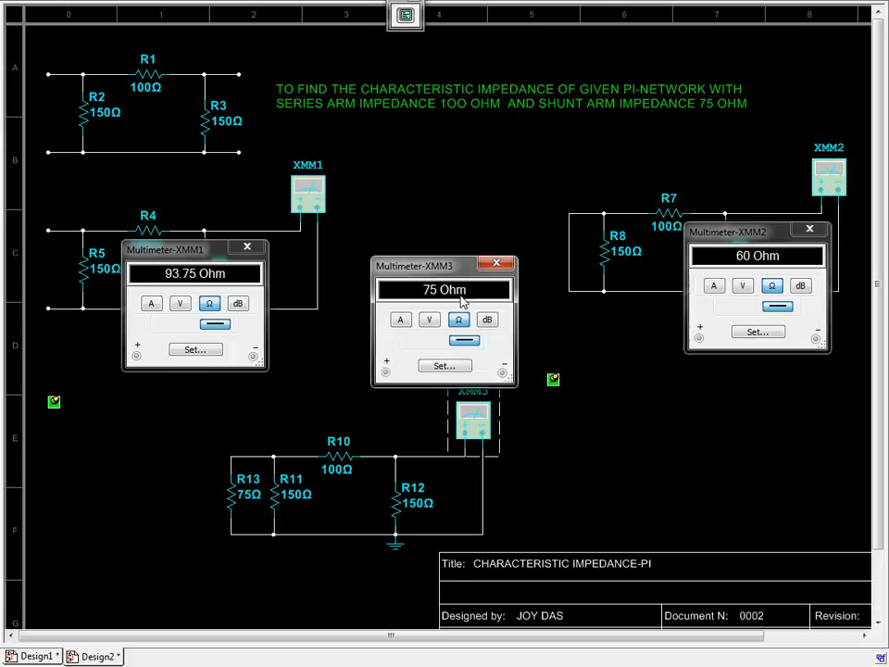
pyautogui.moveTo(458, 271); pyautogui.dragTo(469, 390)
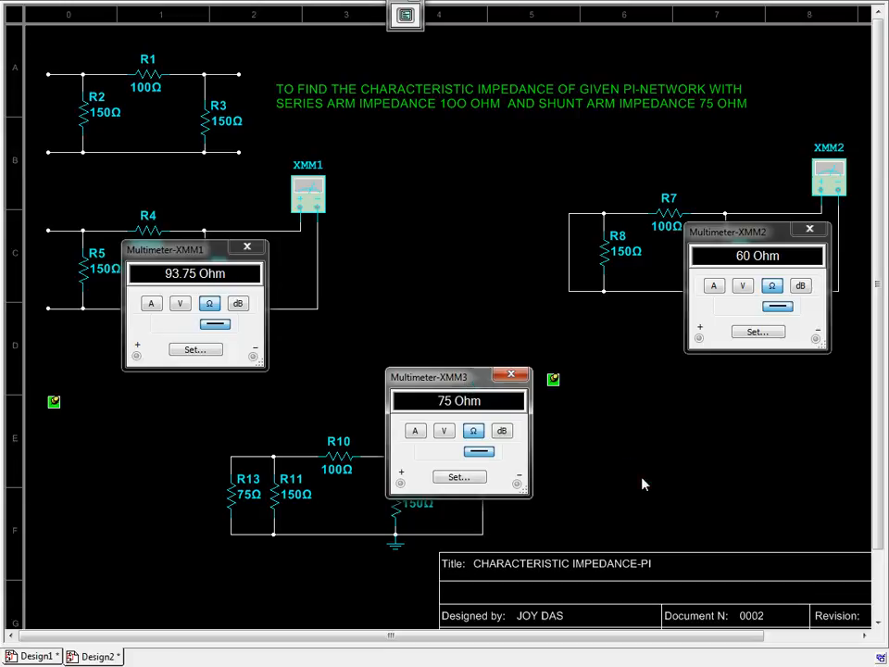
# - Use Calculator to multiply 93.75 by 60 and raise the product to the power 0.5, and close it
pyautogui.write('93.75')
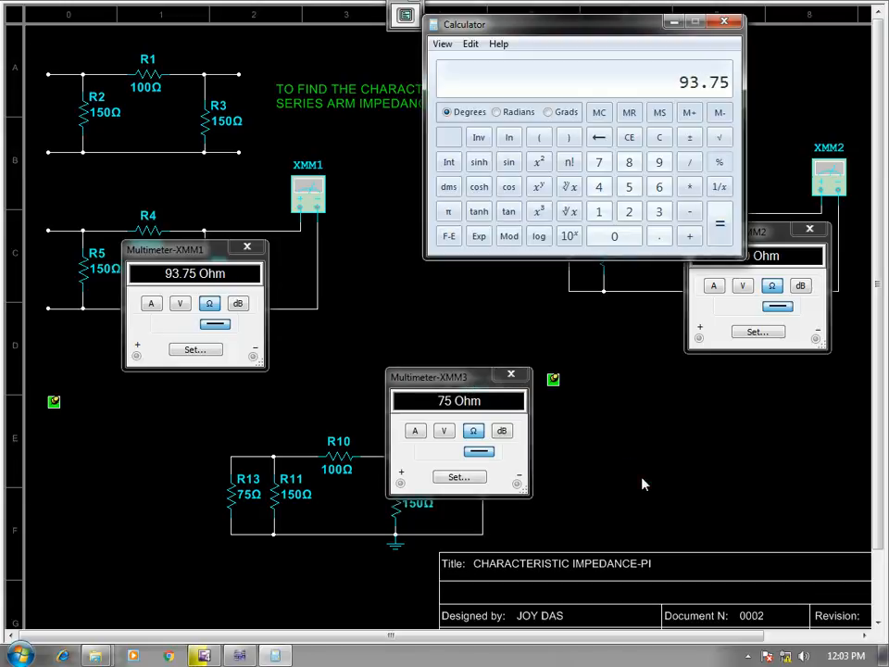
pyautogui.write('*60')
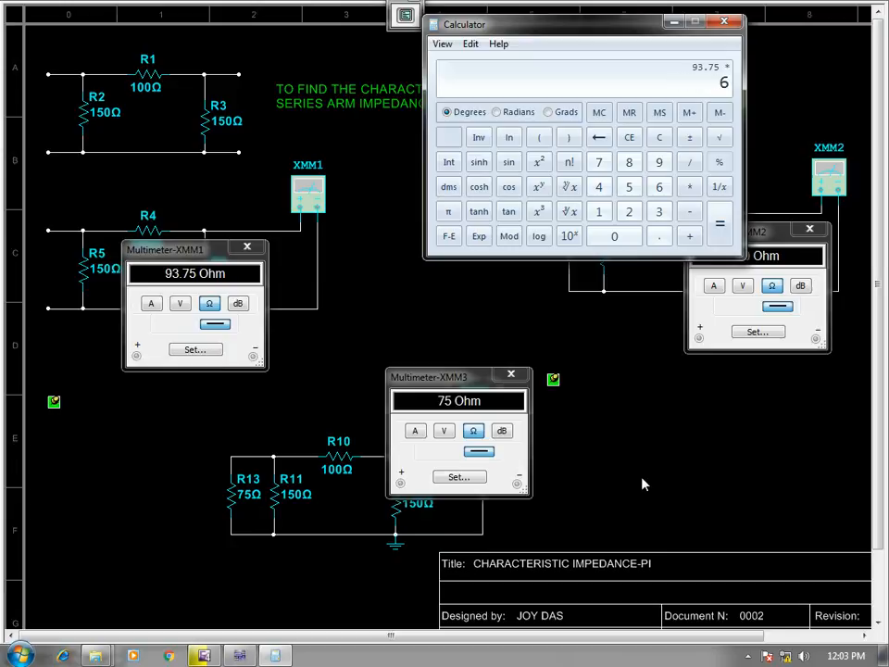
pyautogui.press('Return')
pyautogui.write('y')
pyautogui.write('0.5')
pyautogui.press('Return')
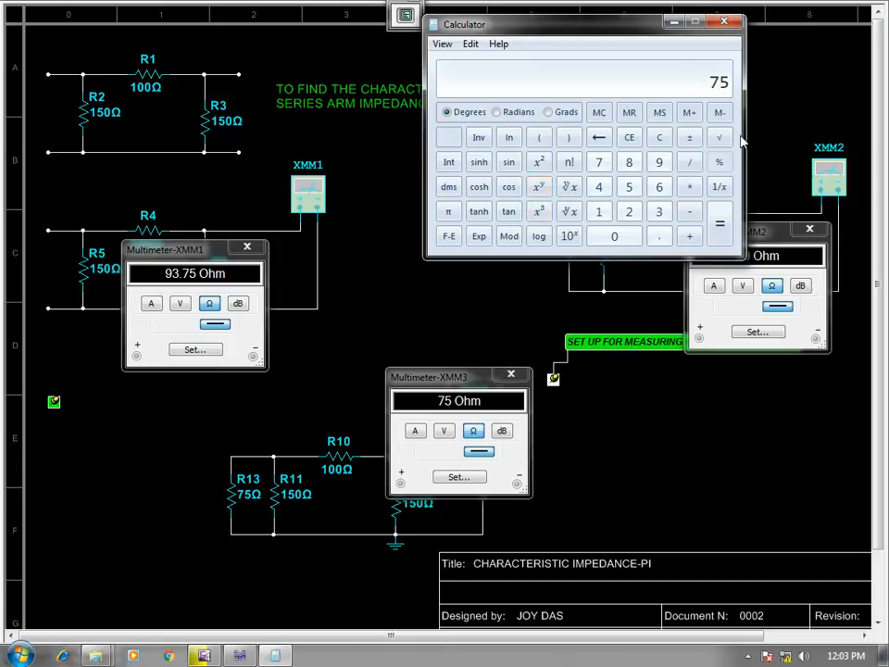
pyautogui.click(724, 22)
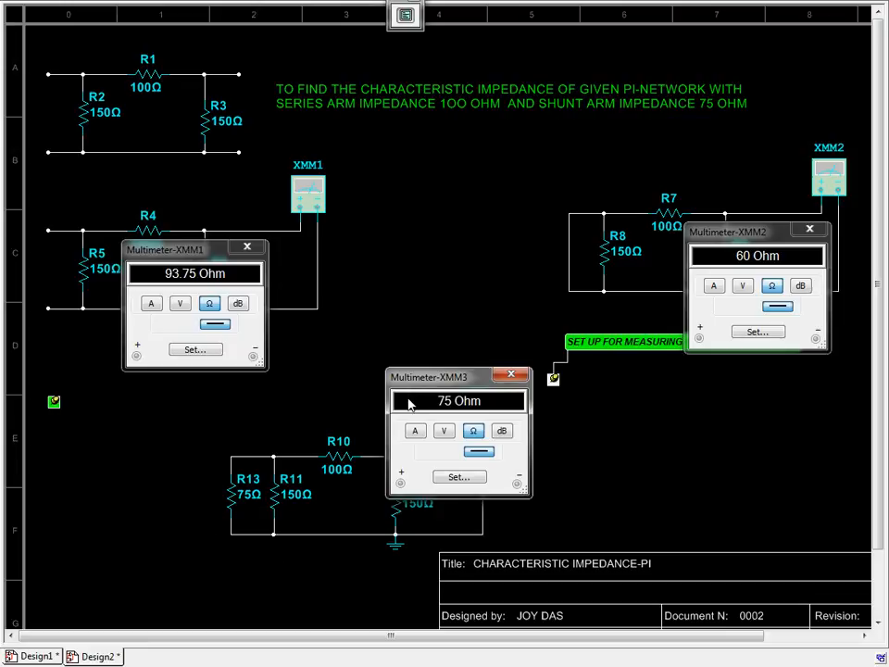
# - Move the XMM3 display clear of the terminated Pi-network and close the XMM3, XMM2 and XMM1 displays
pyautogui.moveTo(427, 377); pyautogui.dragTo(422, 305)
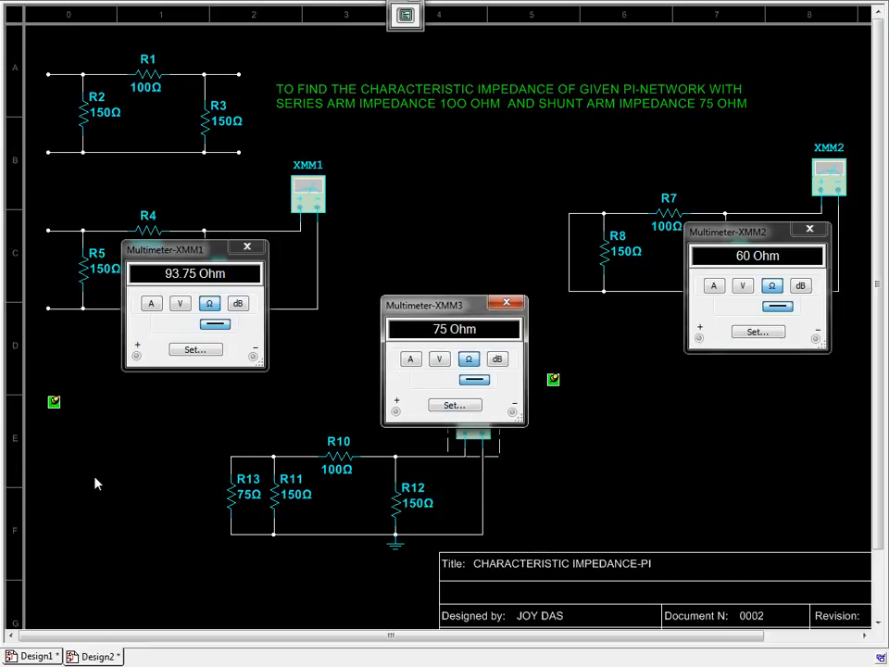
pyautogui.click(507, 303)
pyautogui.click(775, 245)
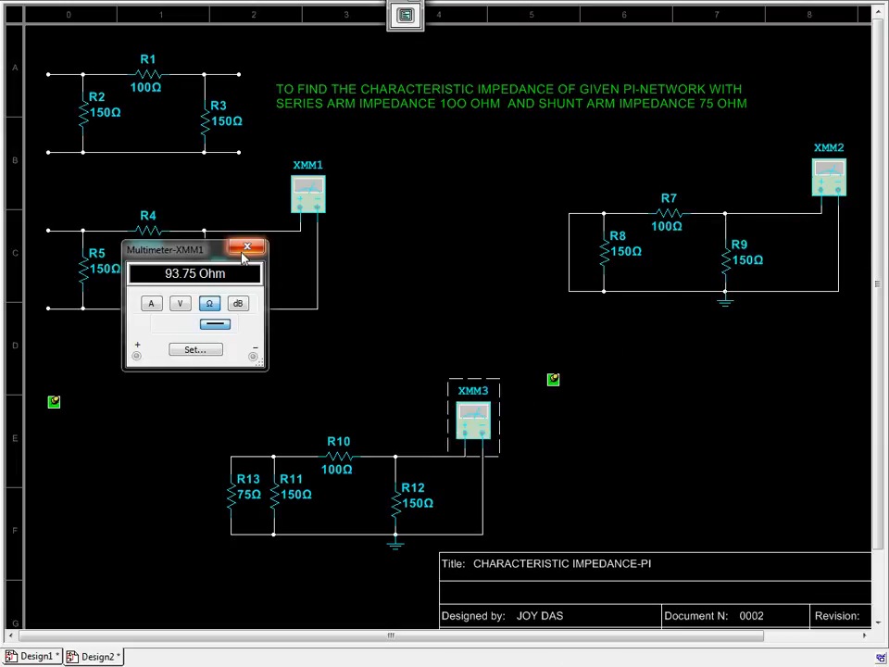
pyautogui.click(247, 247)
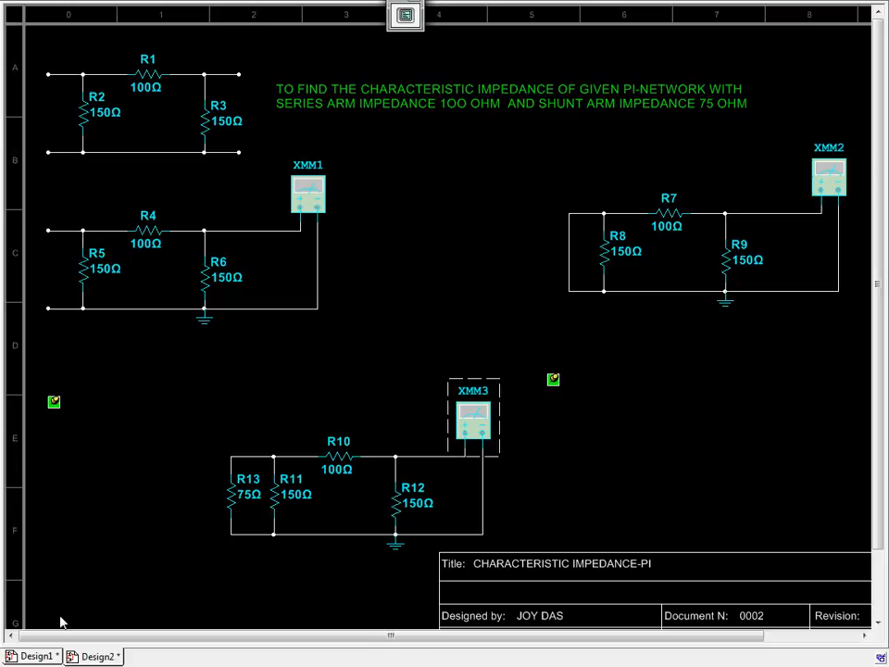
# - Review the complete T-network schematic in Design1 and the Pi-network schematic in Design2, including their problem statements and title blocks
pyautogui.click(35, 656)
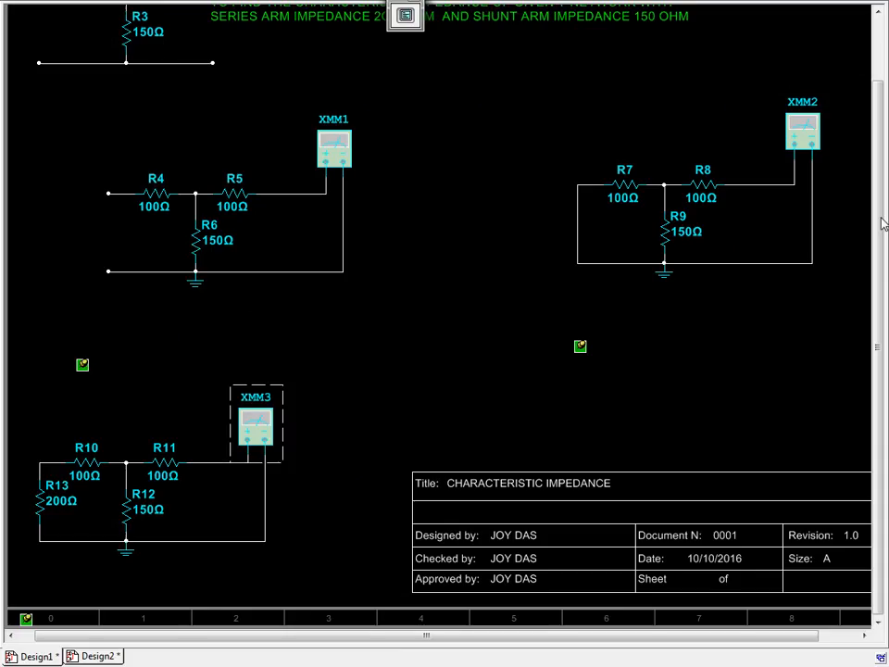
pyautogui.scroll(3, 222, 37)
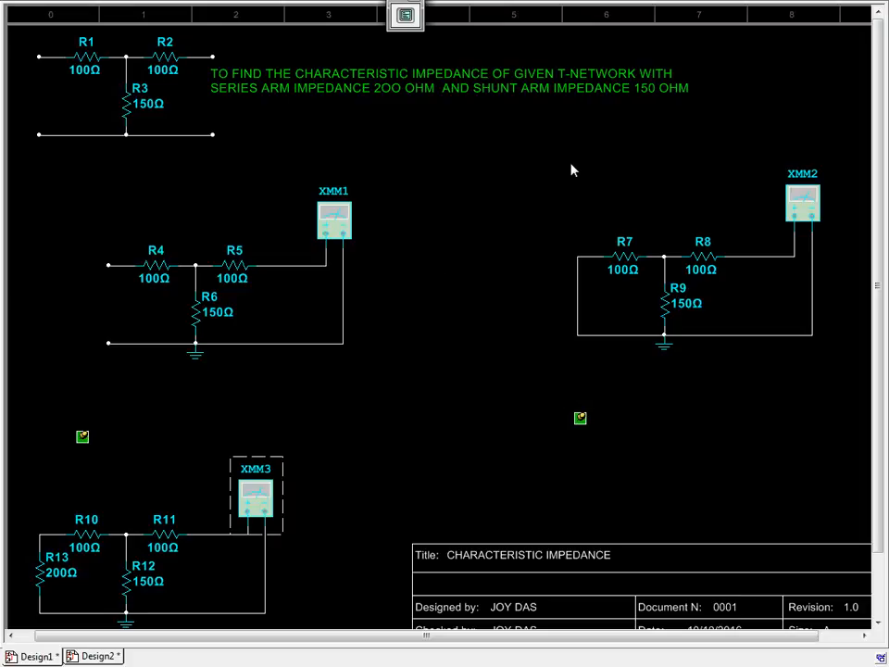
pyautogui.click(97, 657)
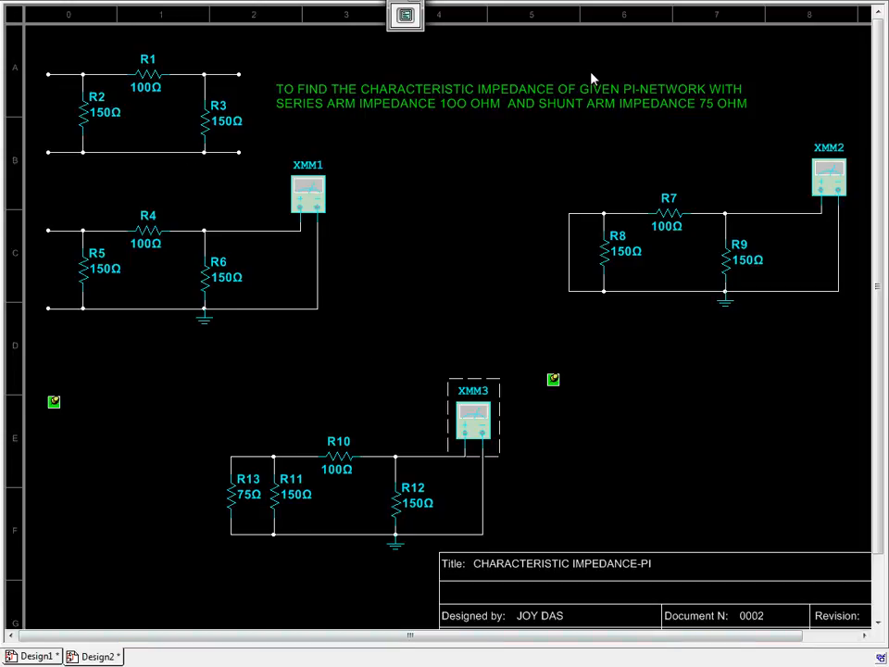
pyautogui.scroll(-2, 867, 311)
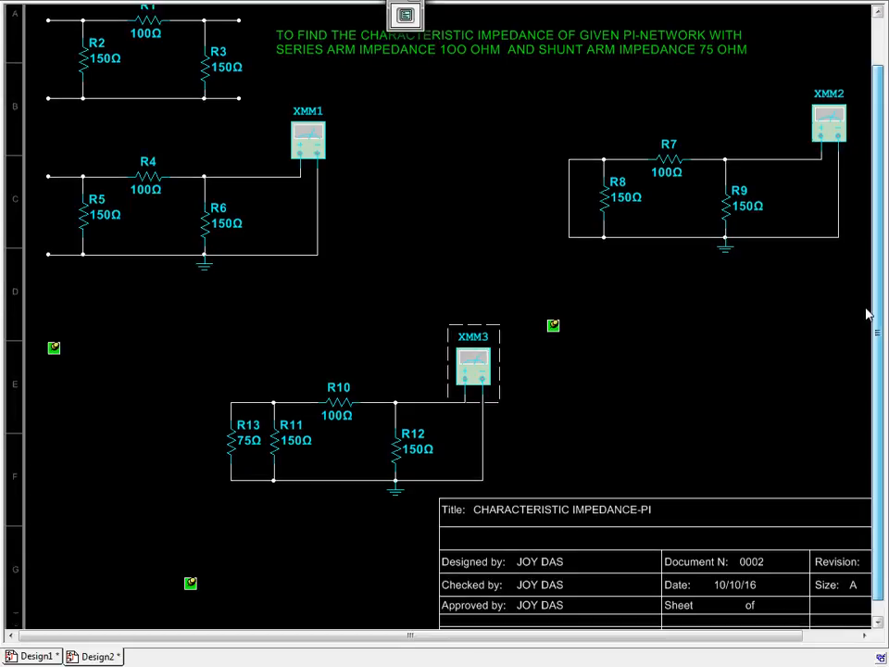
pyautogui.scroll(2, 829, 229)
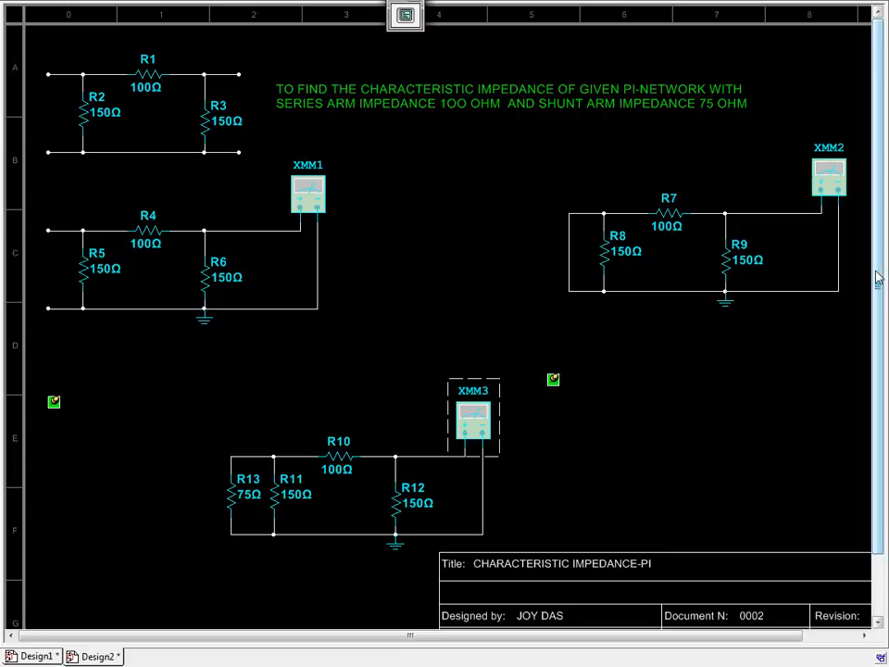
pyautogui.scroll(-3, 856, 421)
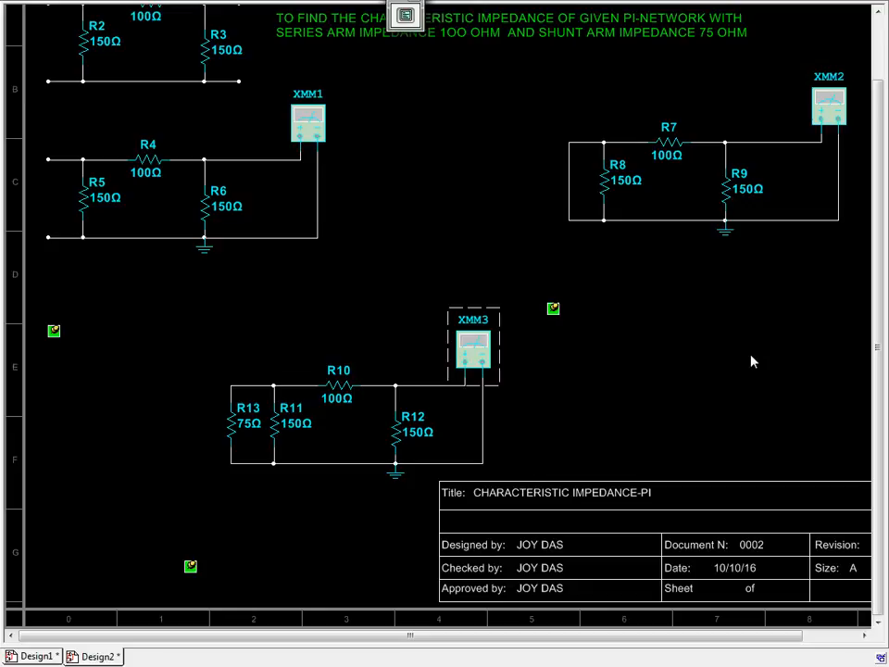
# - Leave the full-screen schematic view and dismiss the Windows color scheme prompt without choosing an option
pyautogui.press('Escape')
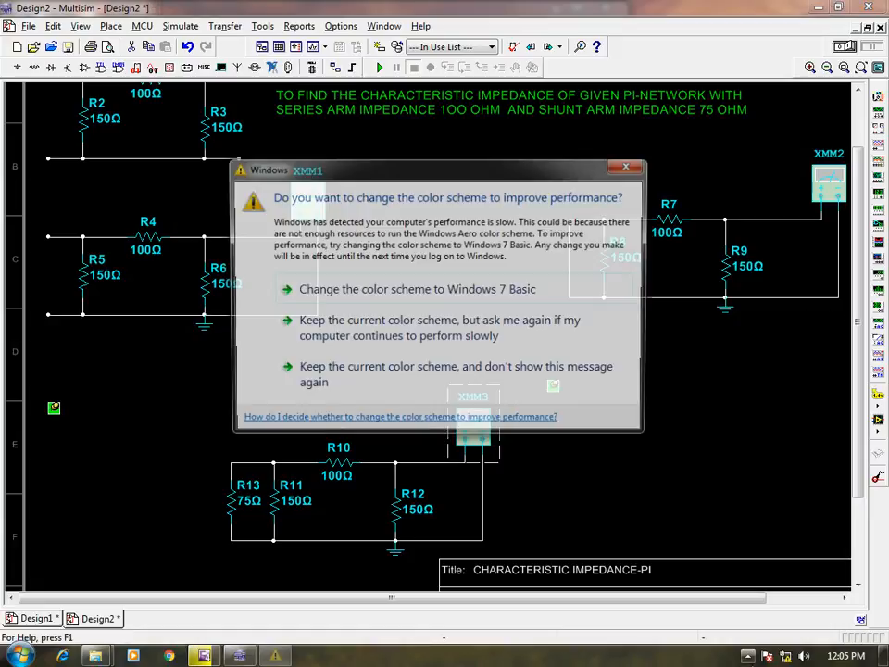
pyautogui.click(630, 168)
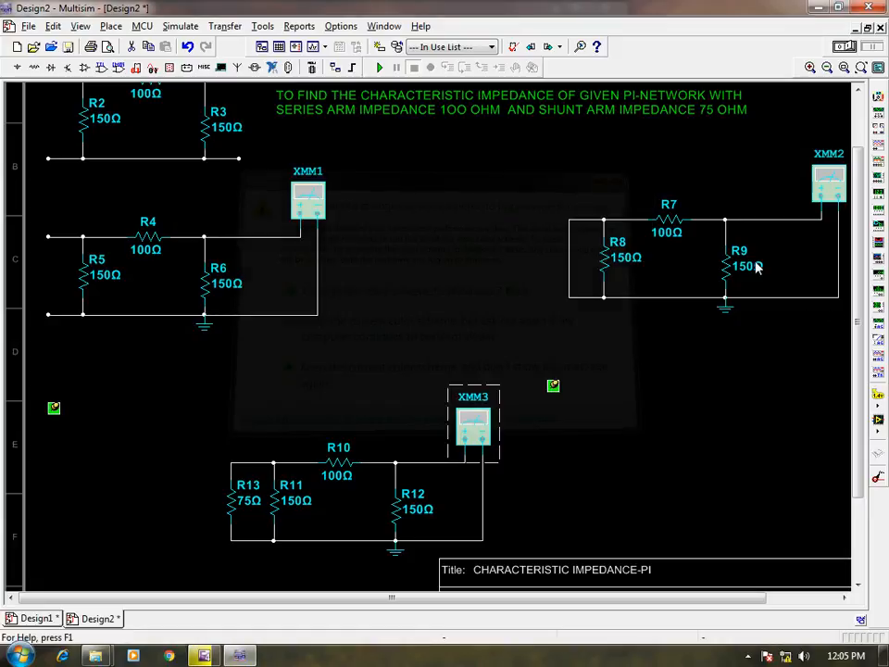
pyautogui.click(750, 656)
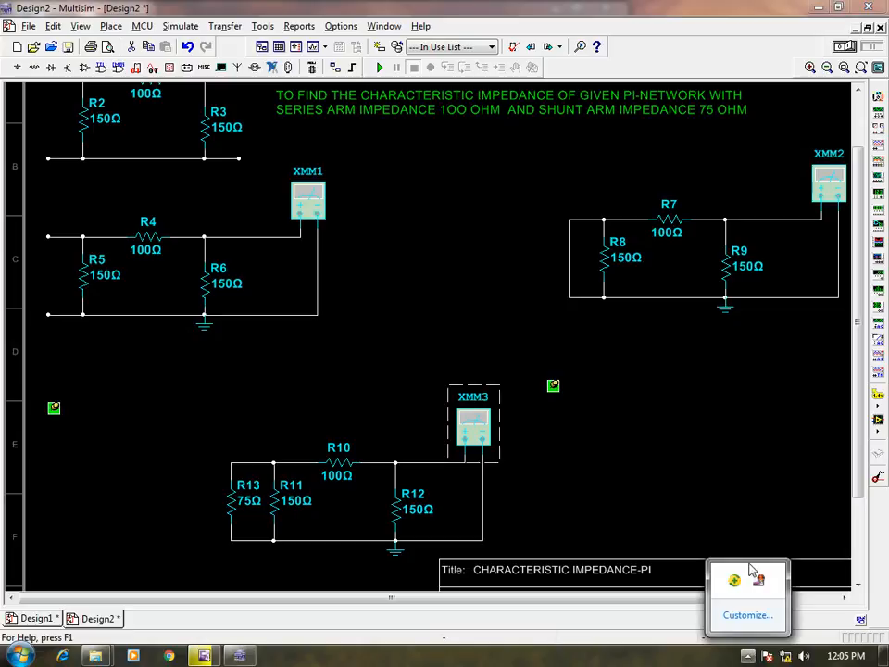